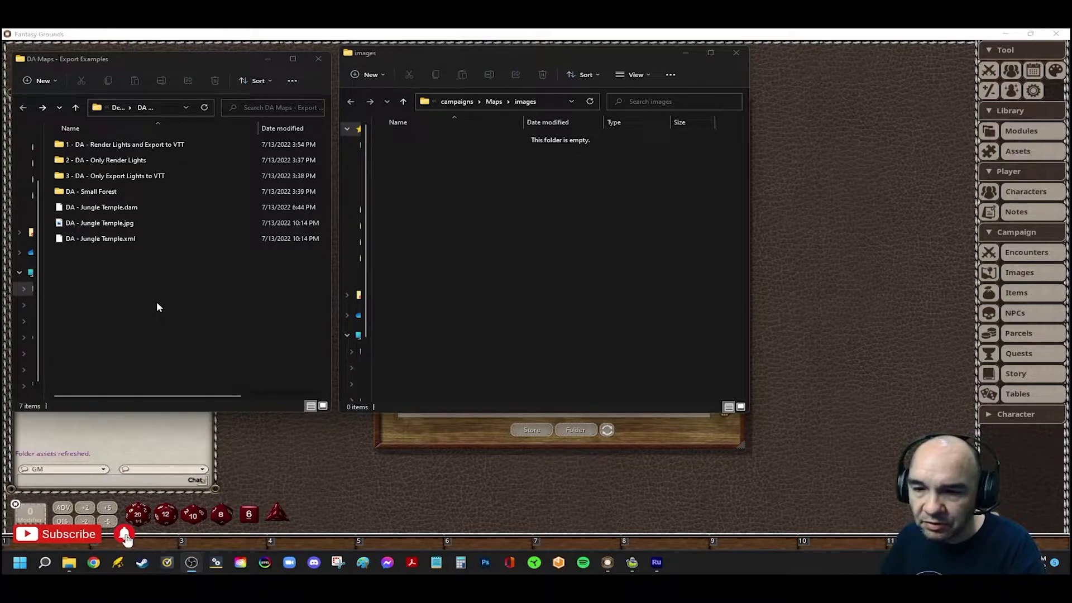
Step: Copy all seven Jungle Temple export items, close the empty images window, and refresh Assets
drag(193, 275, 115, 144)
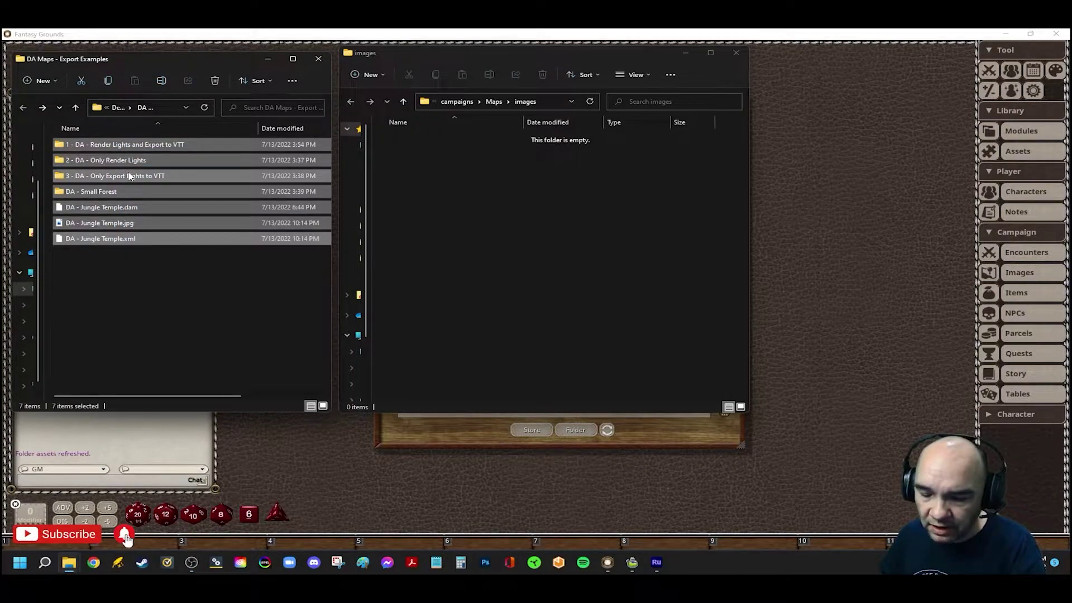
key(ctrl+c)
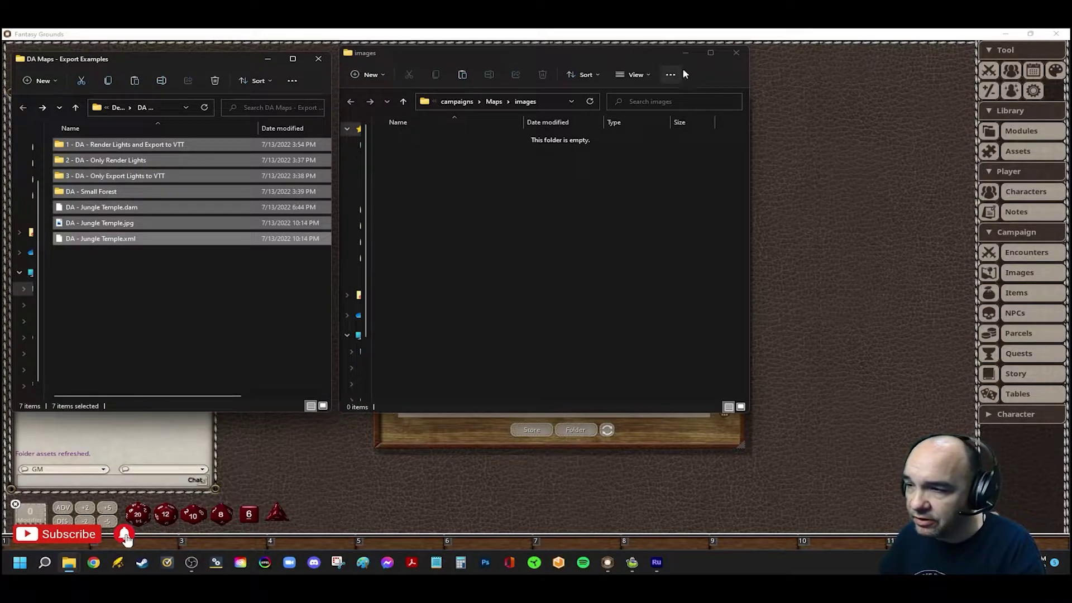
click(737, 53)
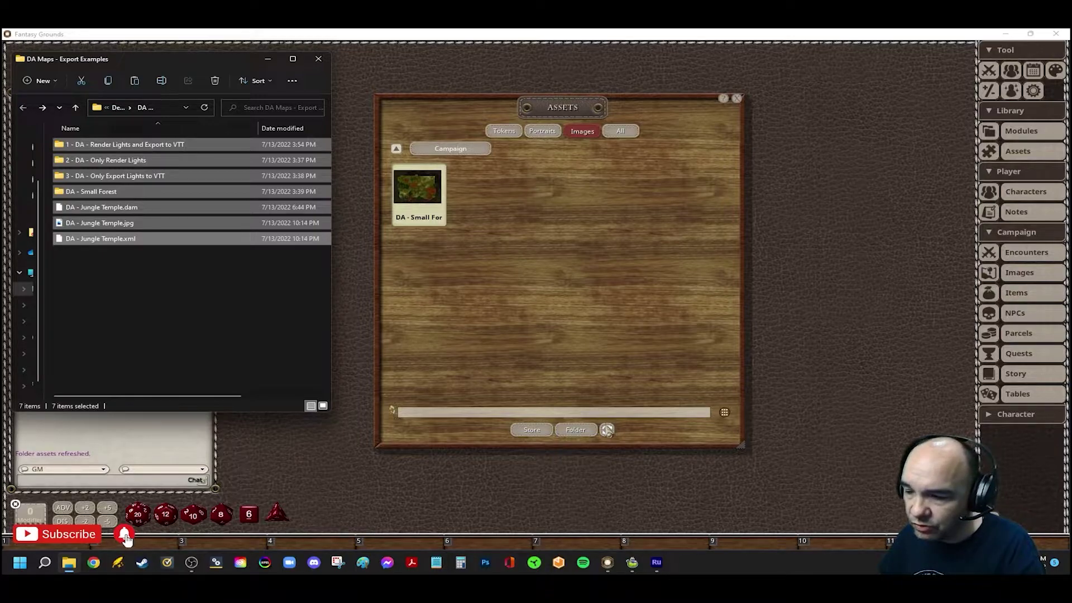
click(607, 430)
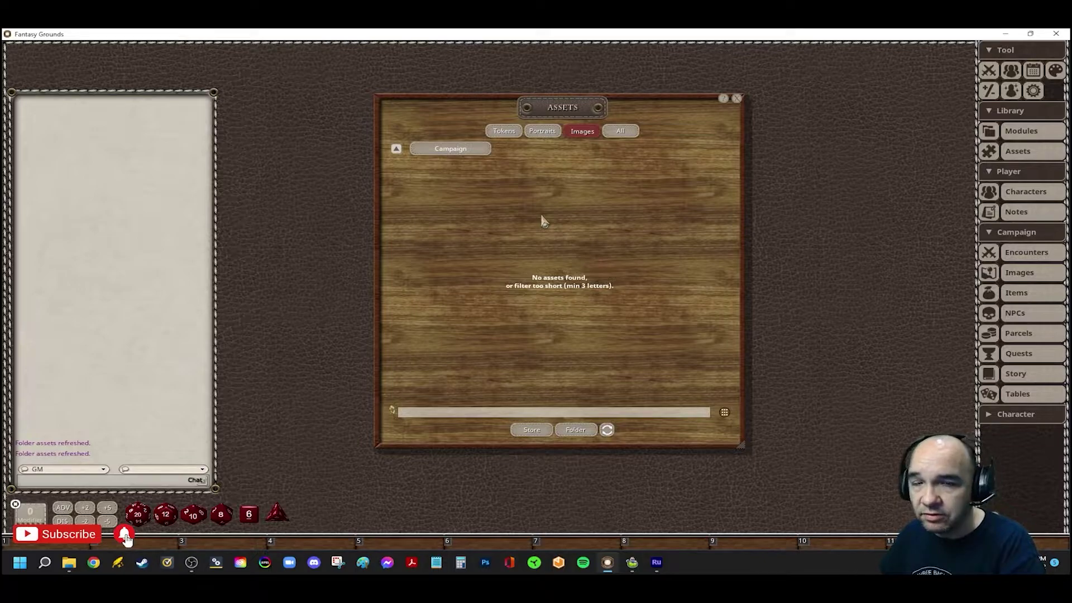
Step: Reopen the Assets library and open the campaign's empty Maps images folder on disk
click(737, 99)
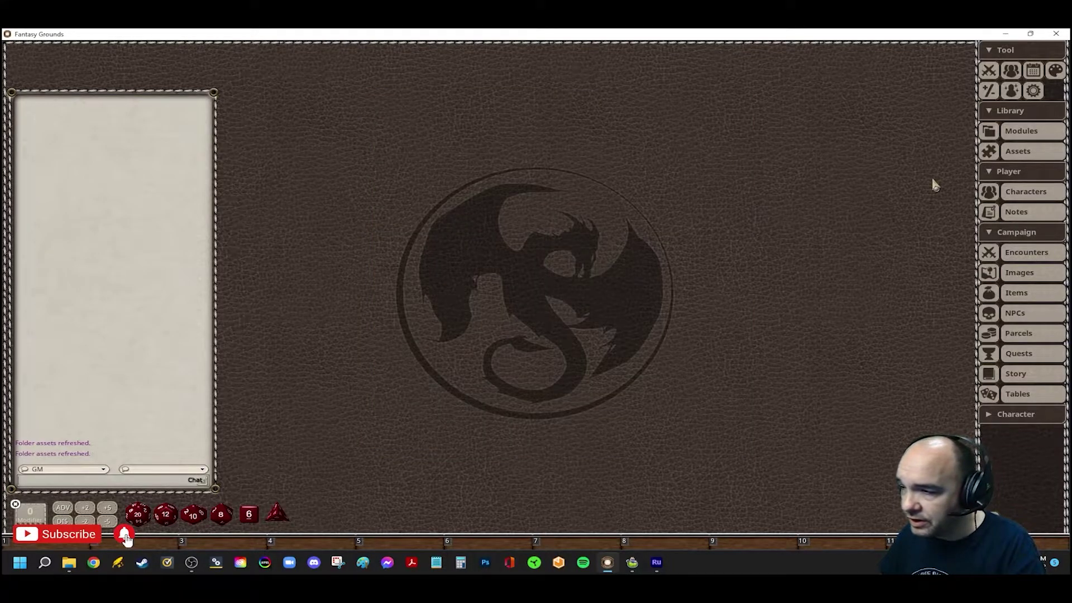
click(1030, 158)
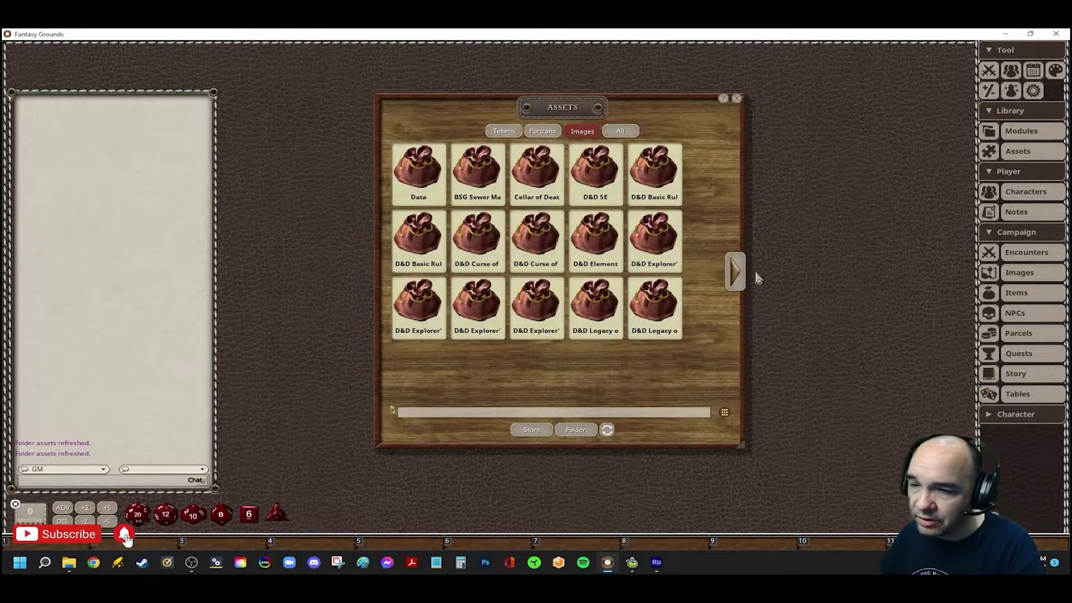
click(575, 429)
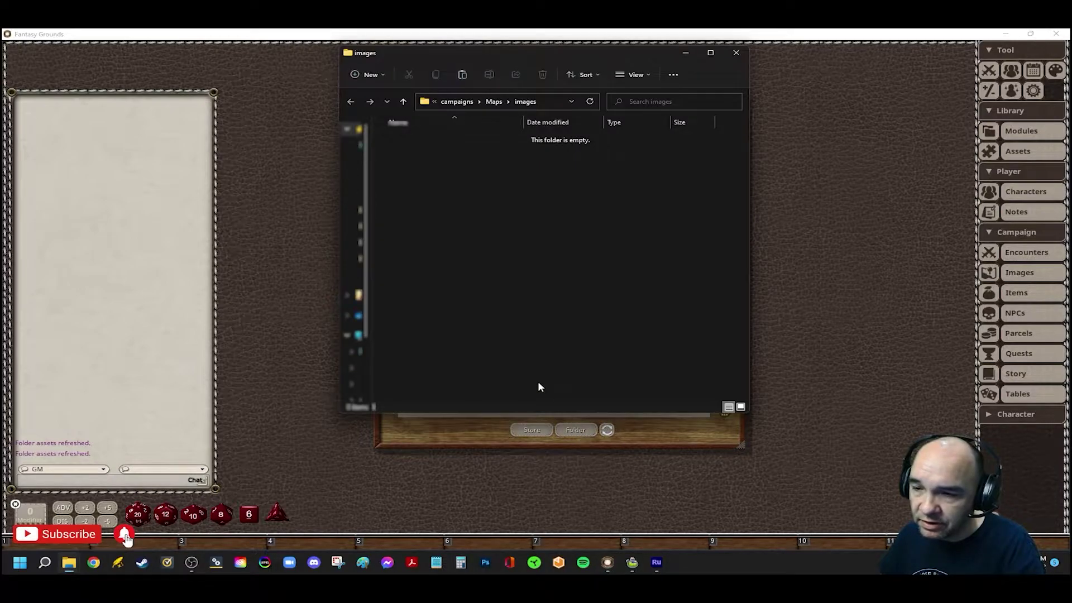
Step: Paste the seven Jungle Temple export items into the campaign images folder, then close it
drag(368, 235, 455, 245)
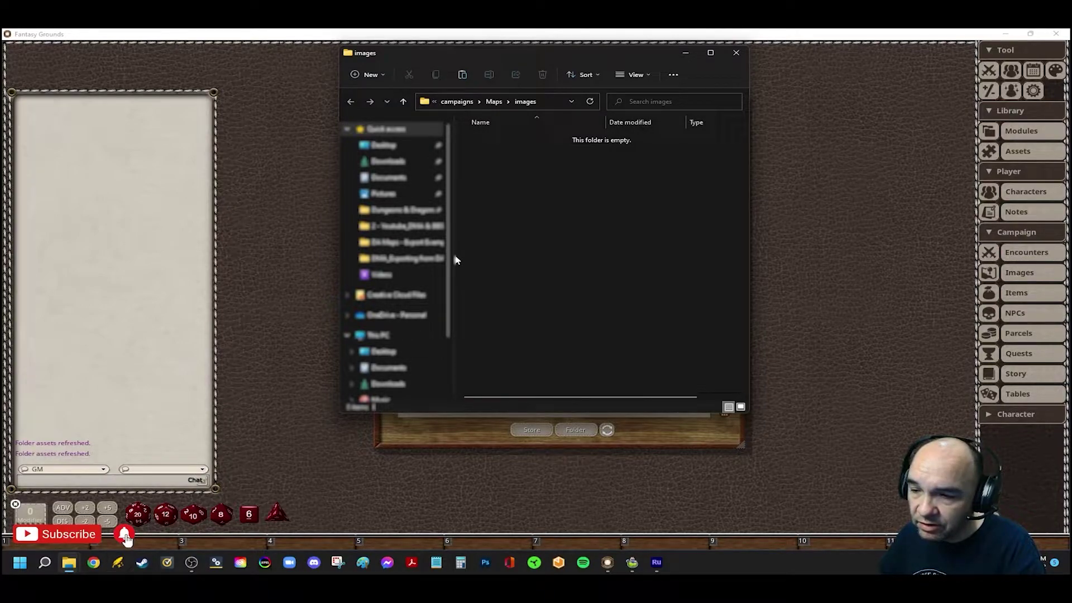
drag(454, 255, 367, 251)
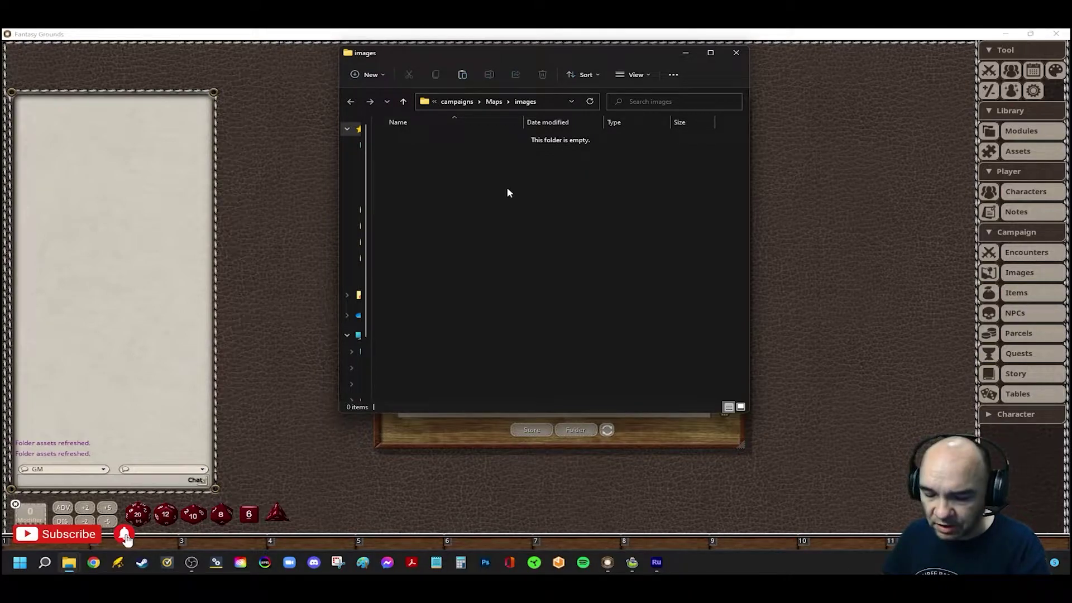
key(ctrl+v)
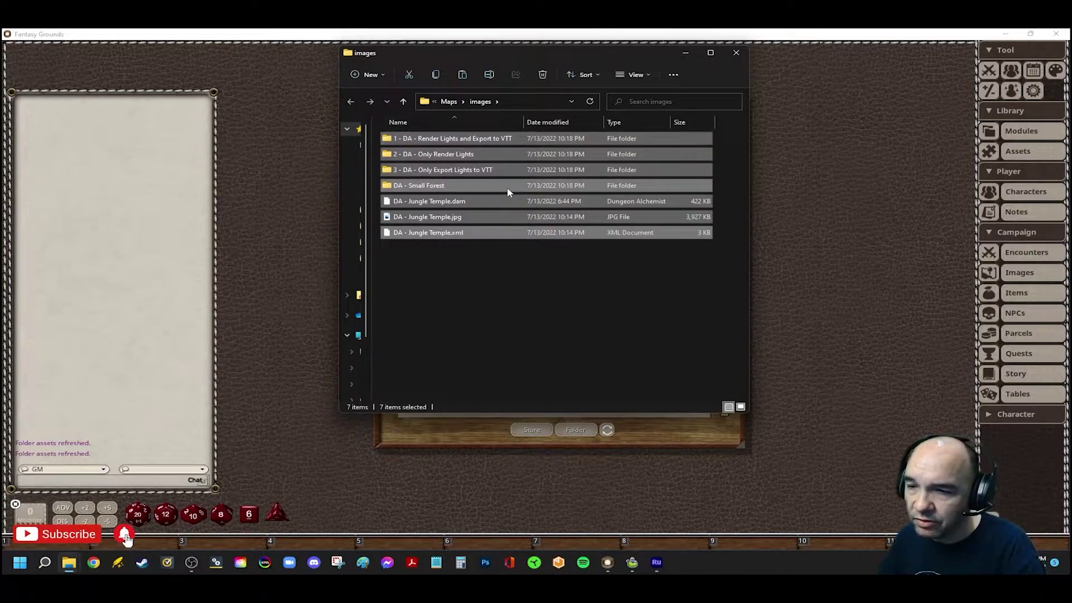
click(501, 277)
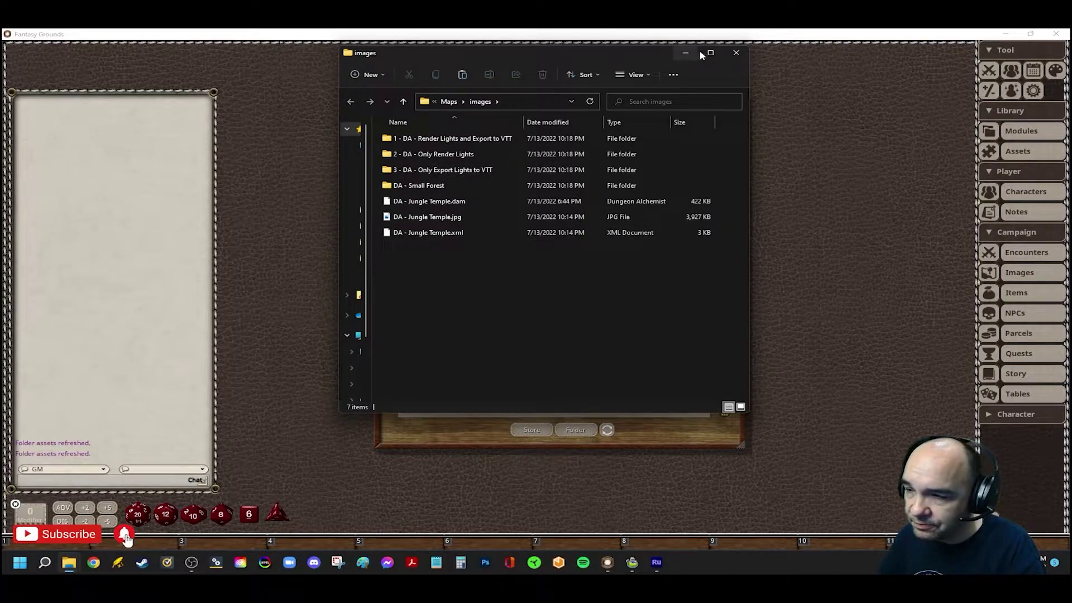
click(736, 53)
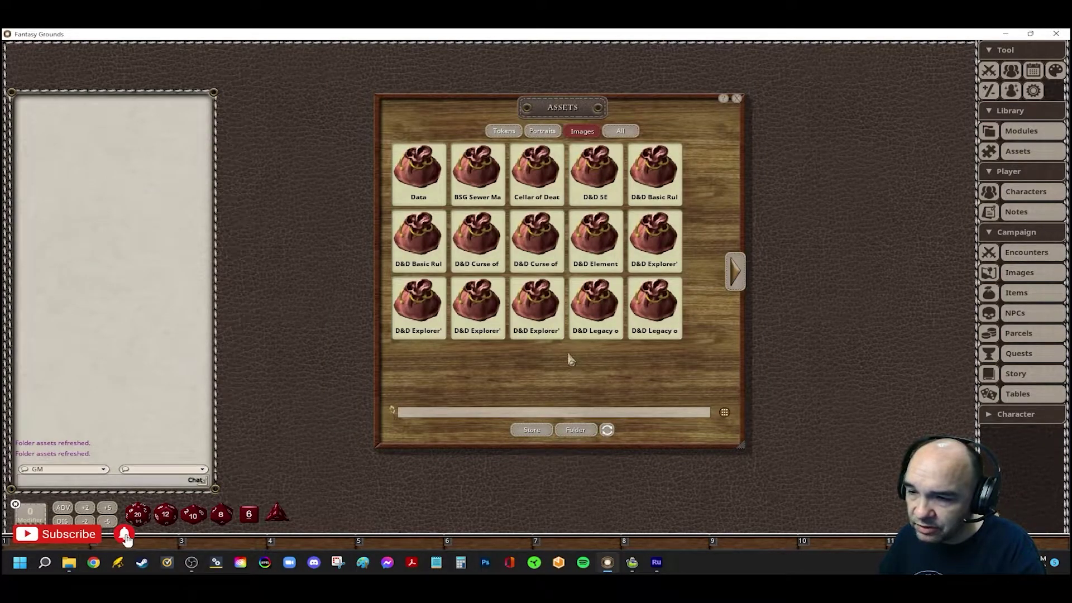
Step: Refresh folder assets and open the new Campaign folder in the Images assets
click(608, 432)
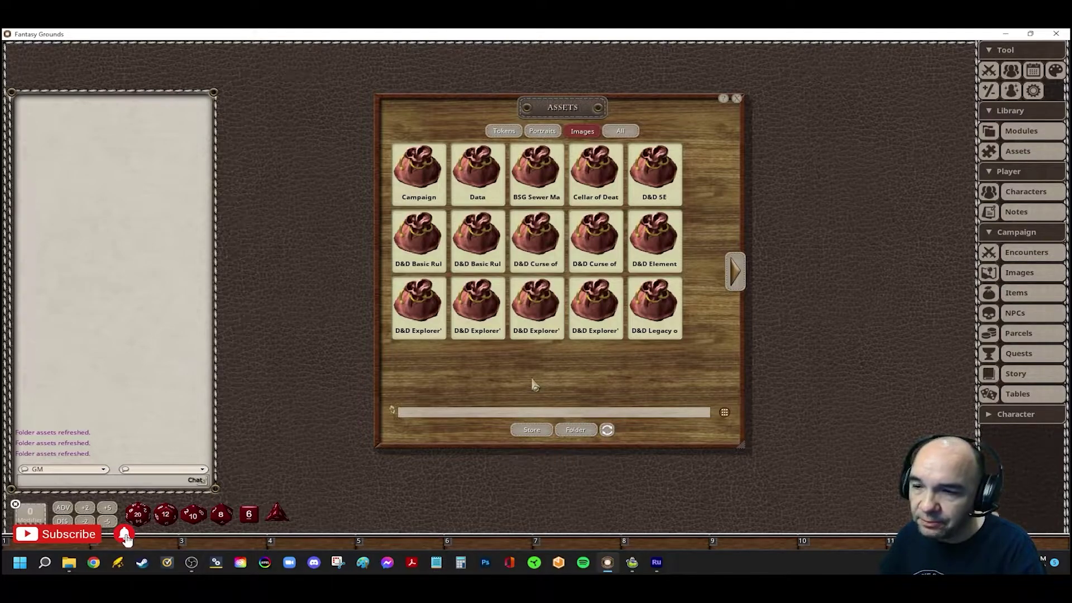
click(418, 173)
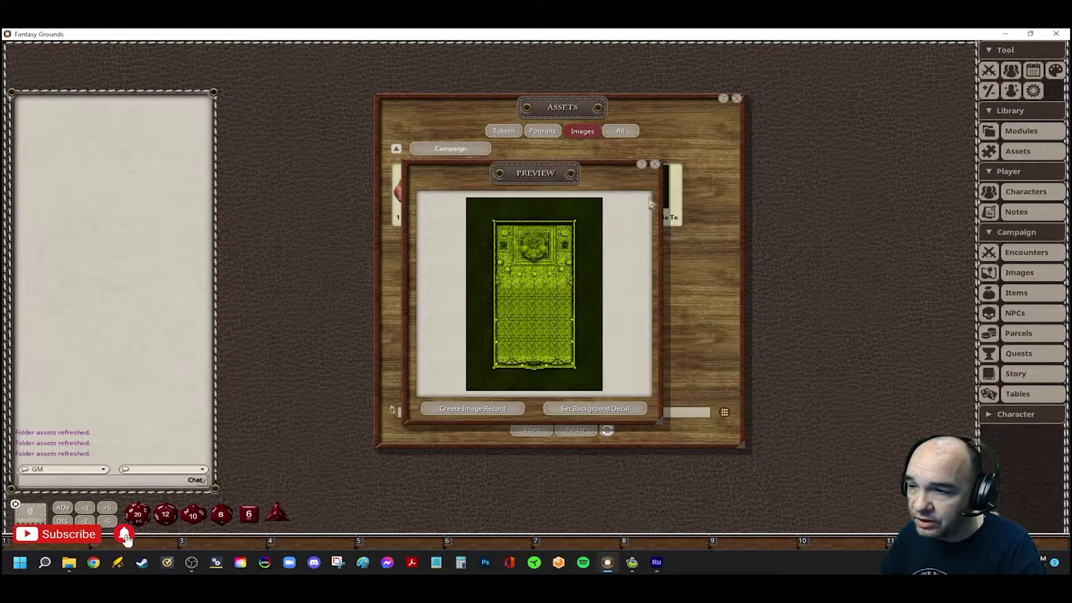
Step: Create a DA - Jungle Temple image record from the map preview
drag(696, 124, 935, 153)
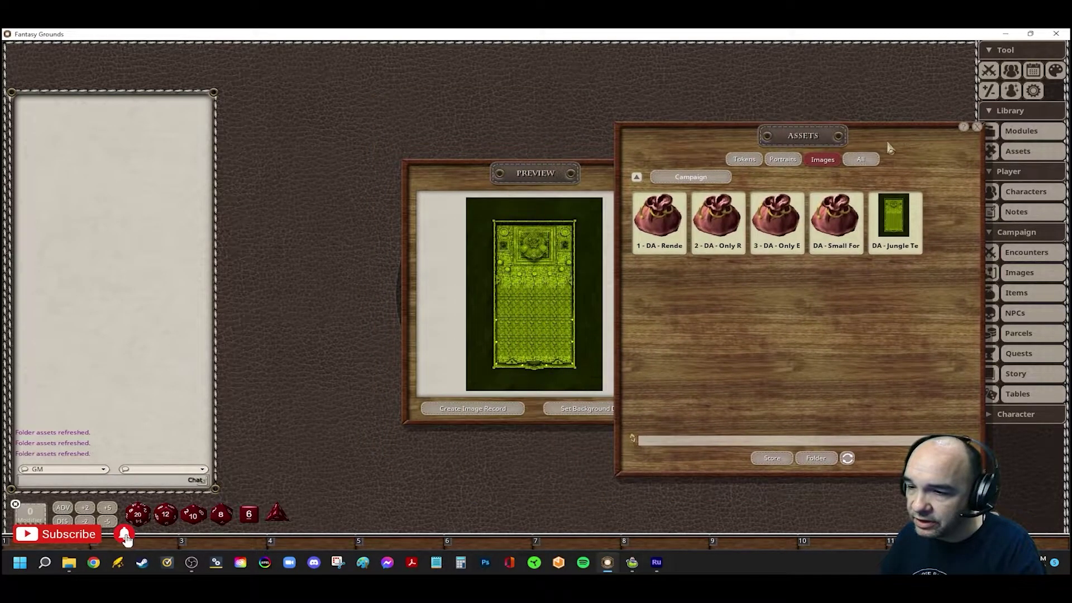
drag(473, 188, 407, 171)
drag(680, 156, 445, 114)
drag(391, 161, 448, 141)
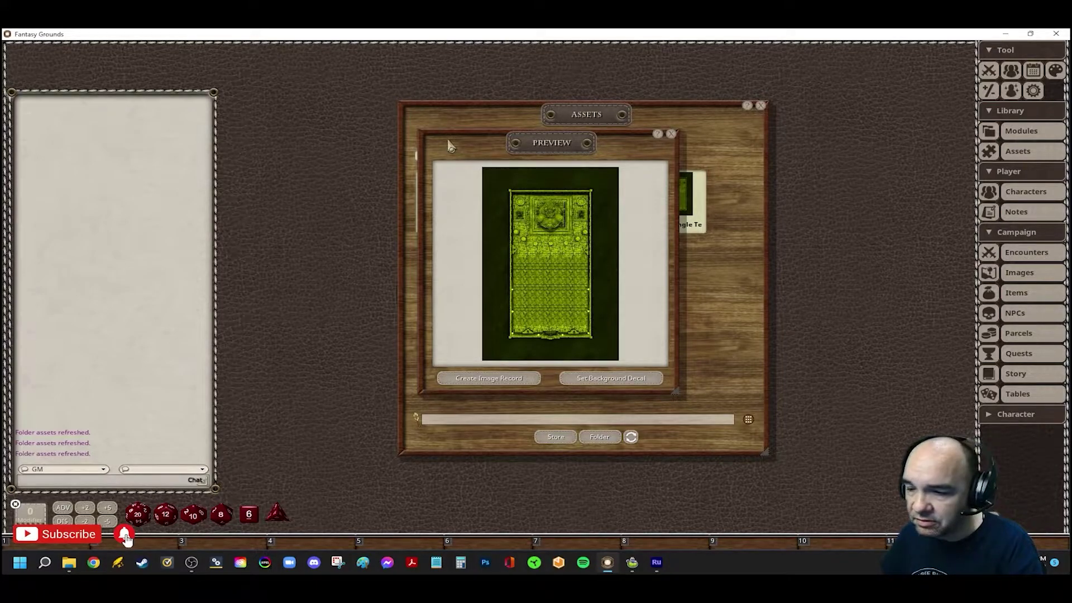
click(481, 380)
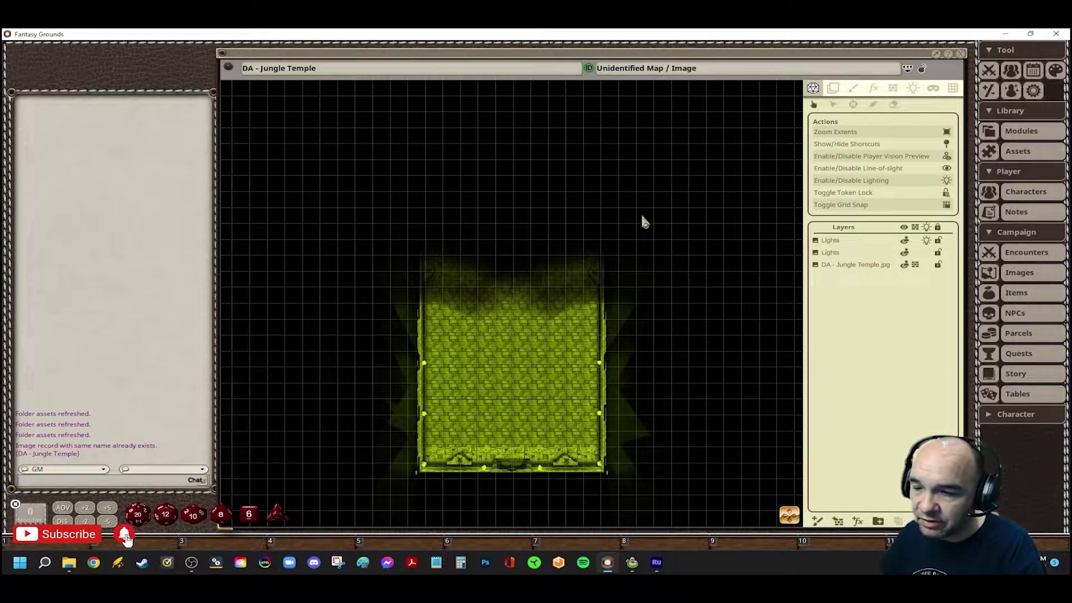
Step: Centre the Jungle Temple map, briefly turning lighting off and back on
drag(533, 51, 499, 47)
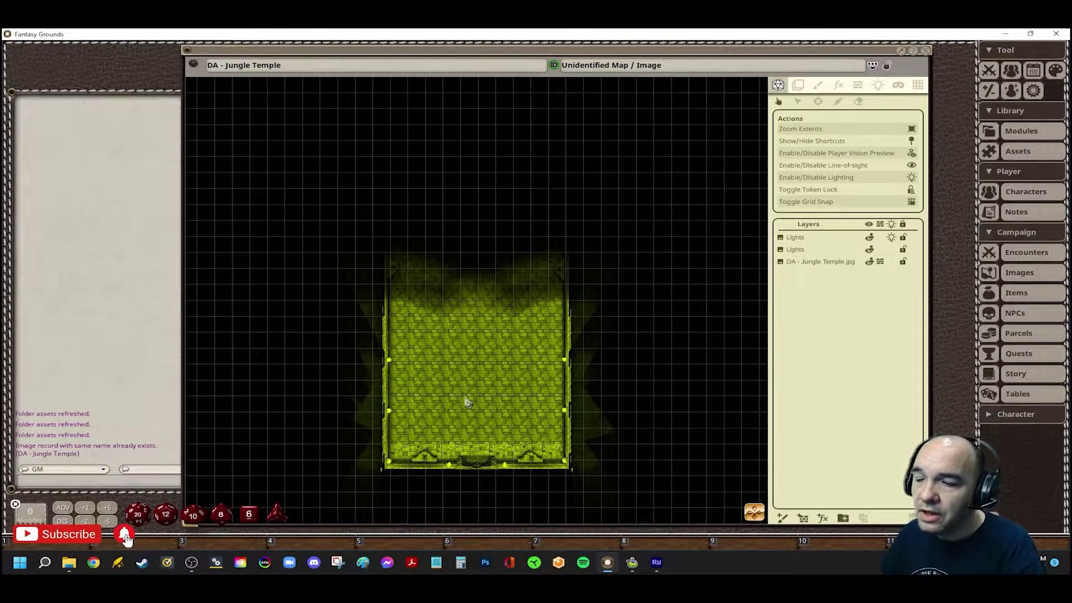
scroll(462, 397, up, 2)
drag(462, 397, 476, 367)
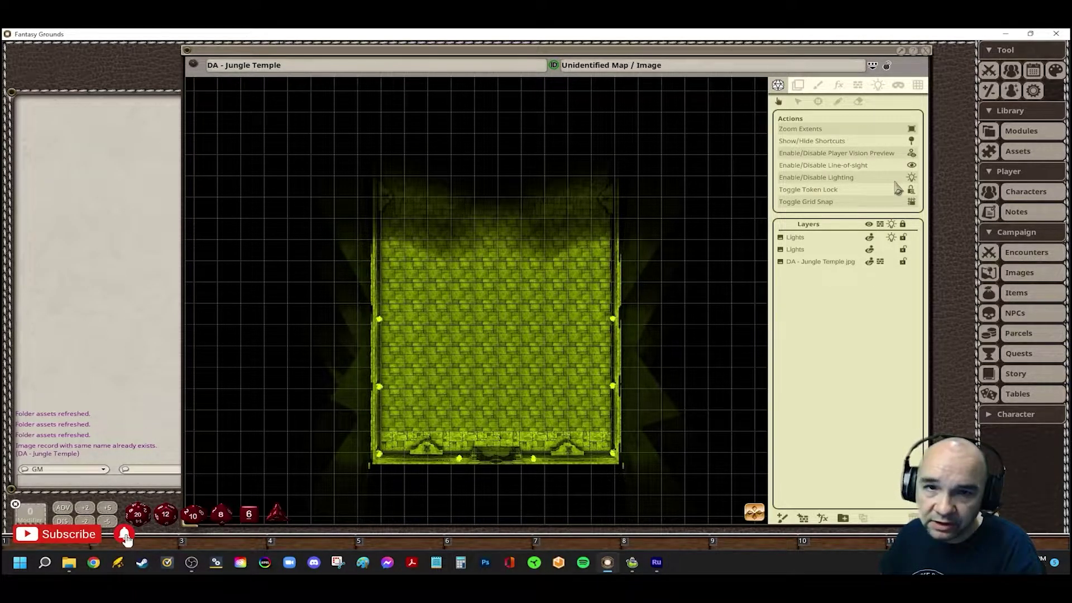
click(911, 177)
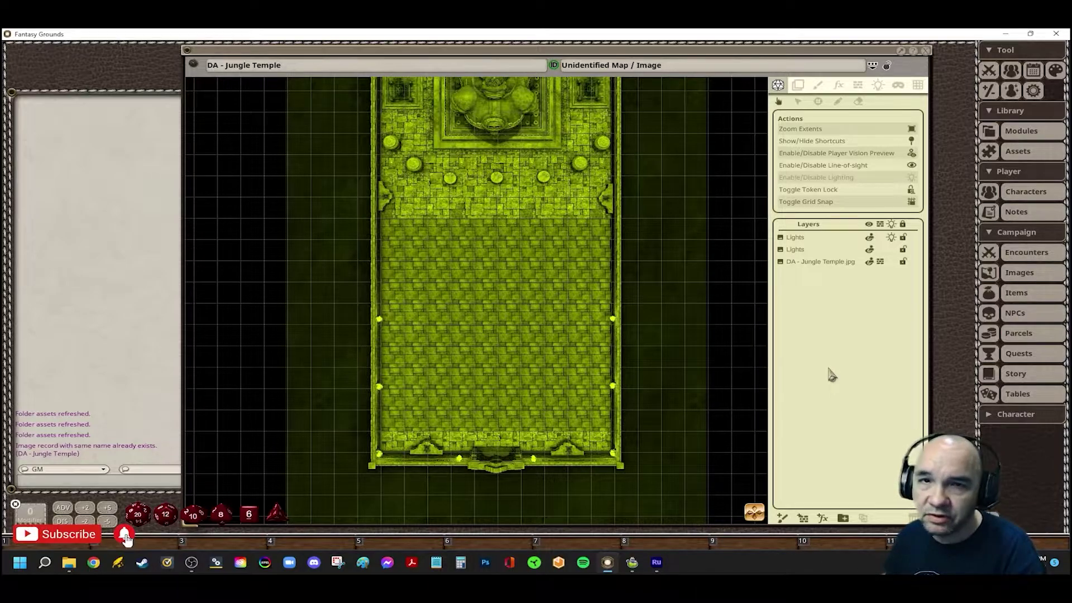
click(913, 178)
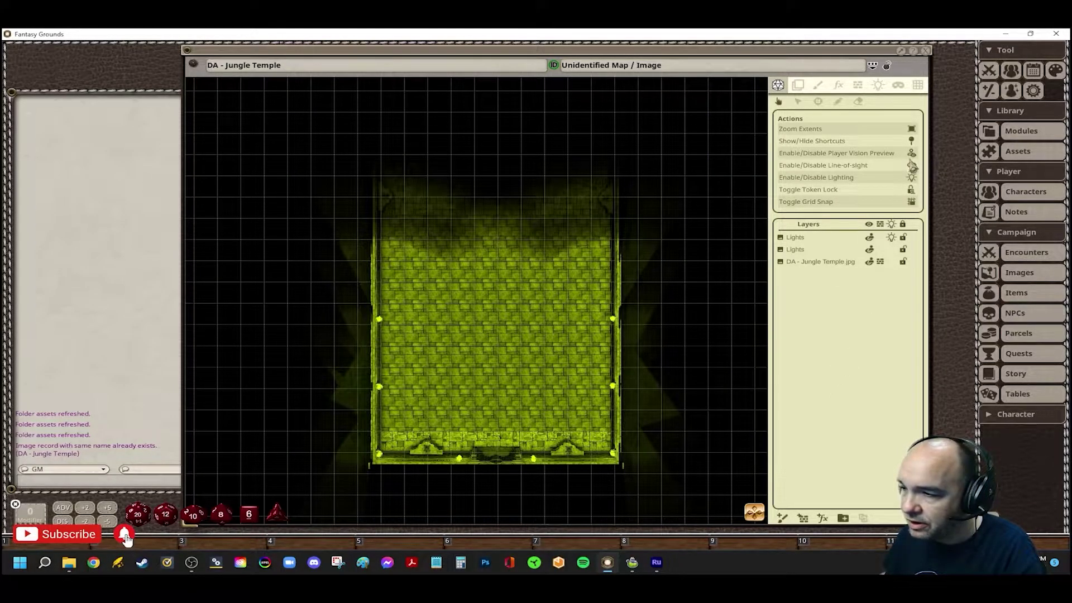
Step: Toggle the player vision preview on and off, then disable line-of-sight
click(912, 158)
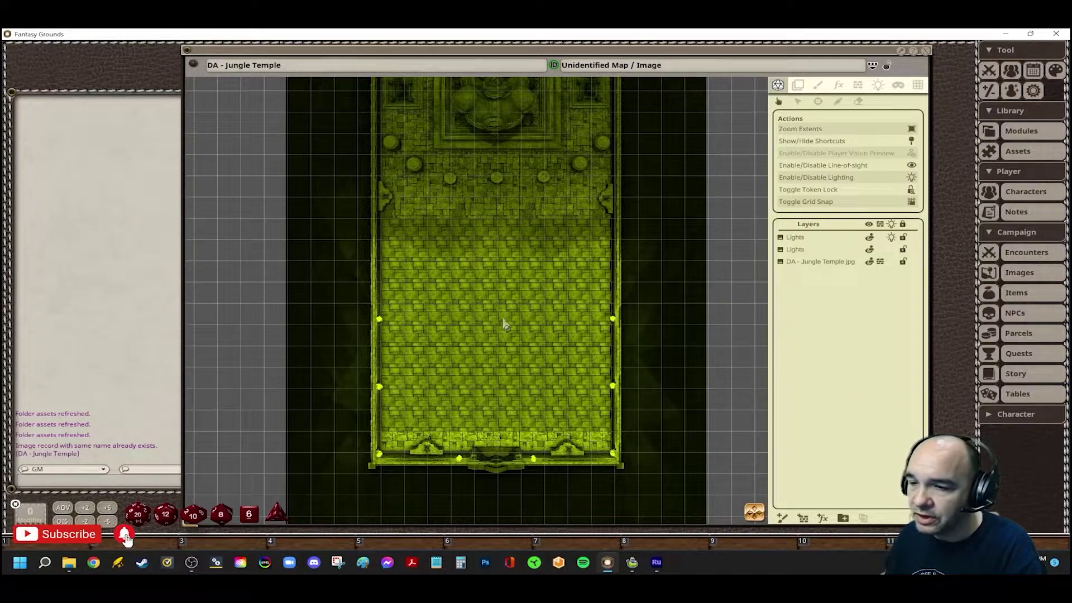
drag(510, 306, 509, 358)
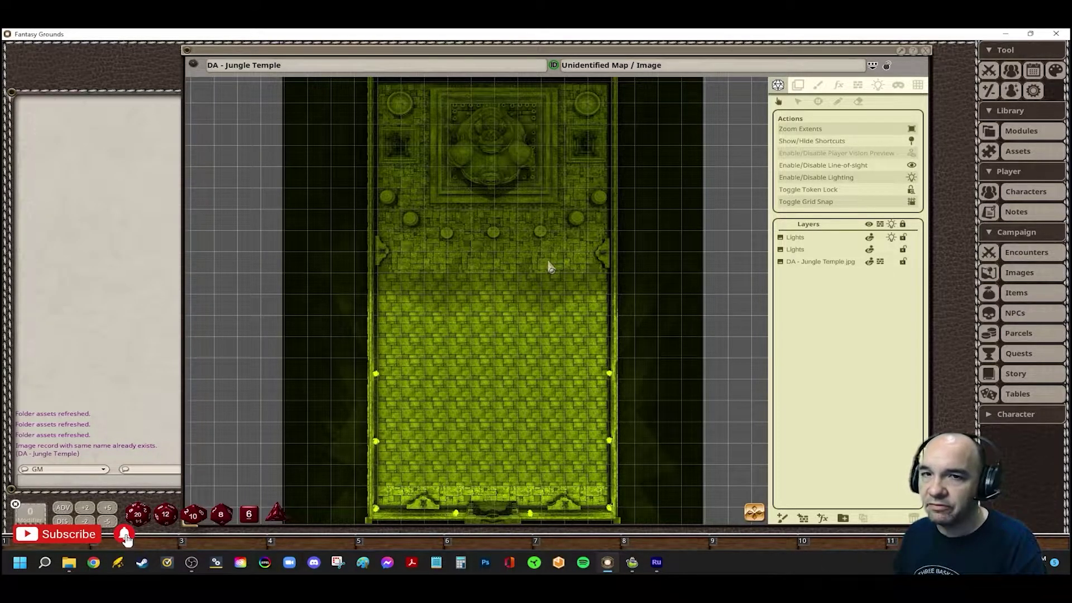
click(910, 154)
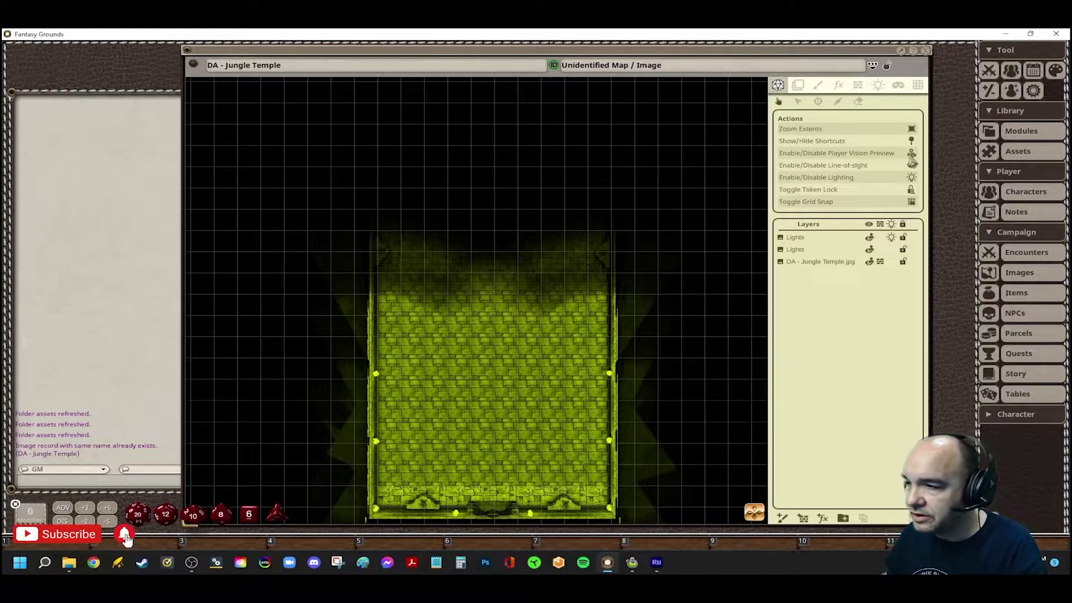
click(912, 161)
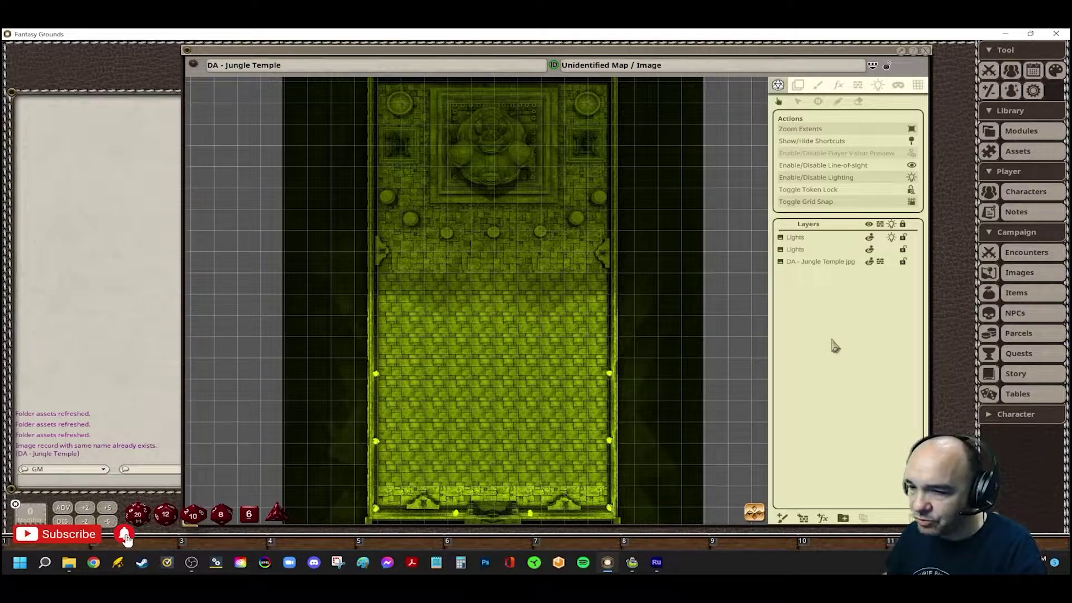
click(912, 161)
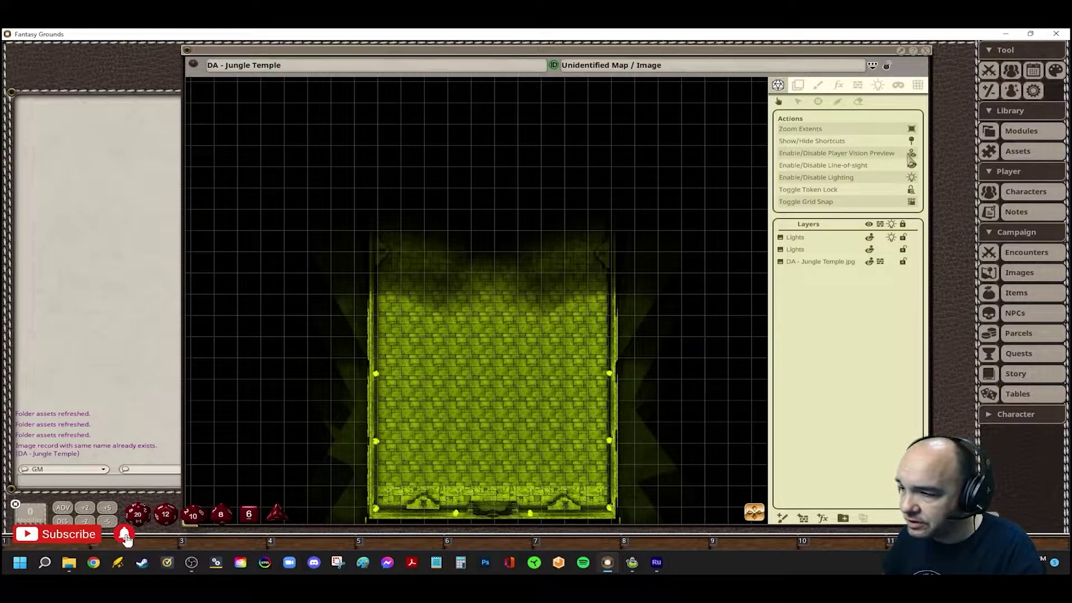
click(911, 163)
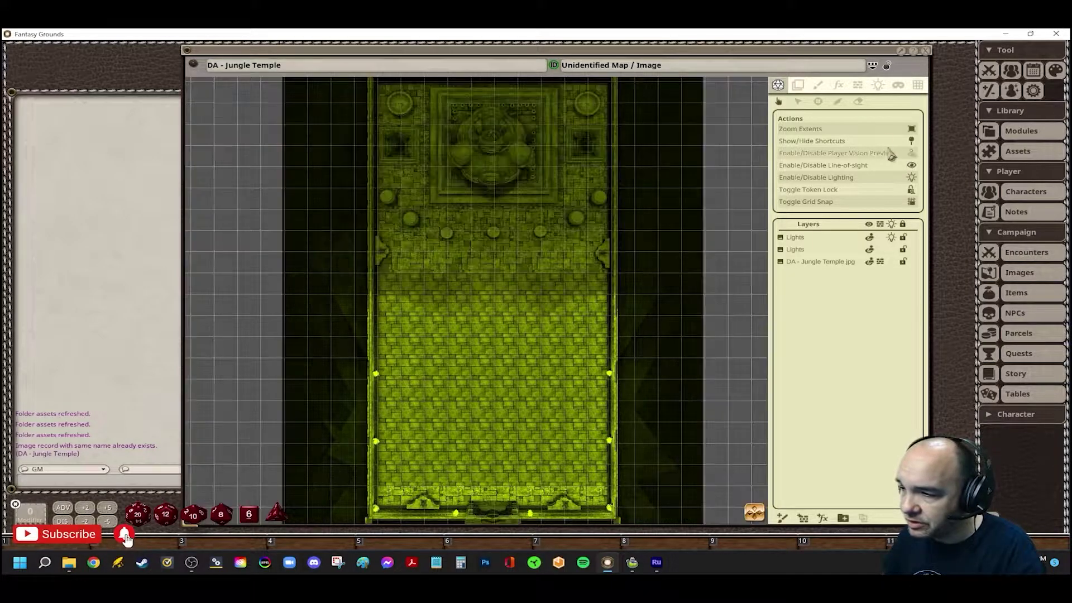
Step: Show the Line Of Sight occluder tools and pan to the temple's lower walls
click(858, 85)
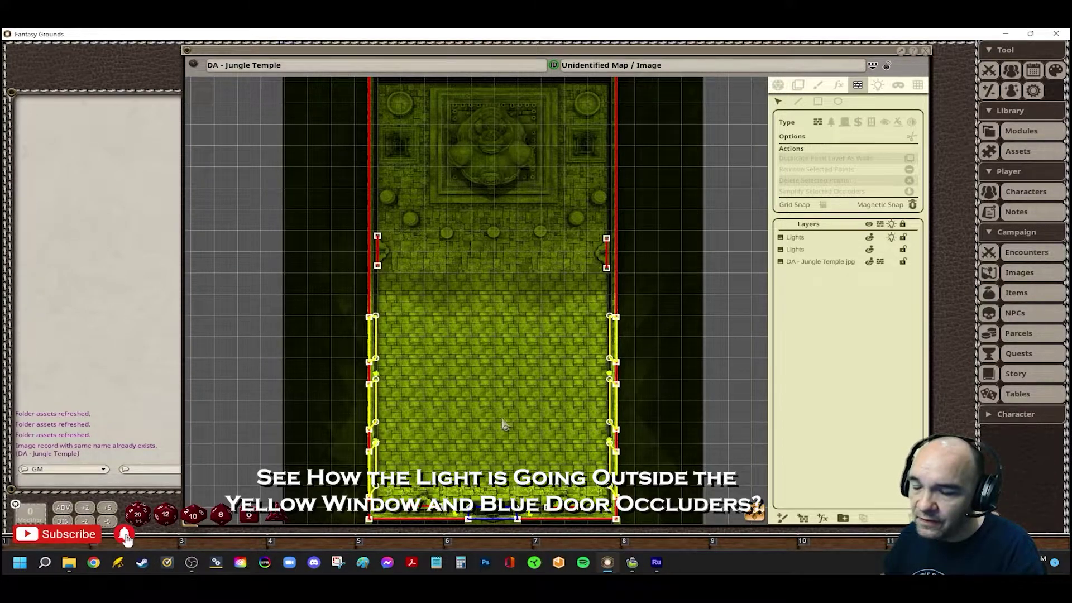
drag(502, 418, 510, 270)
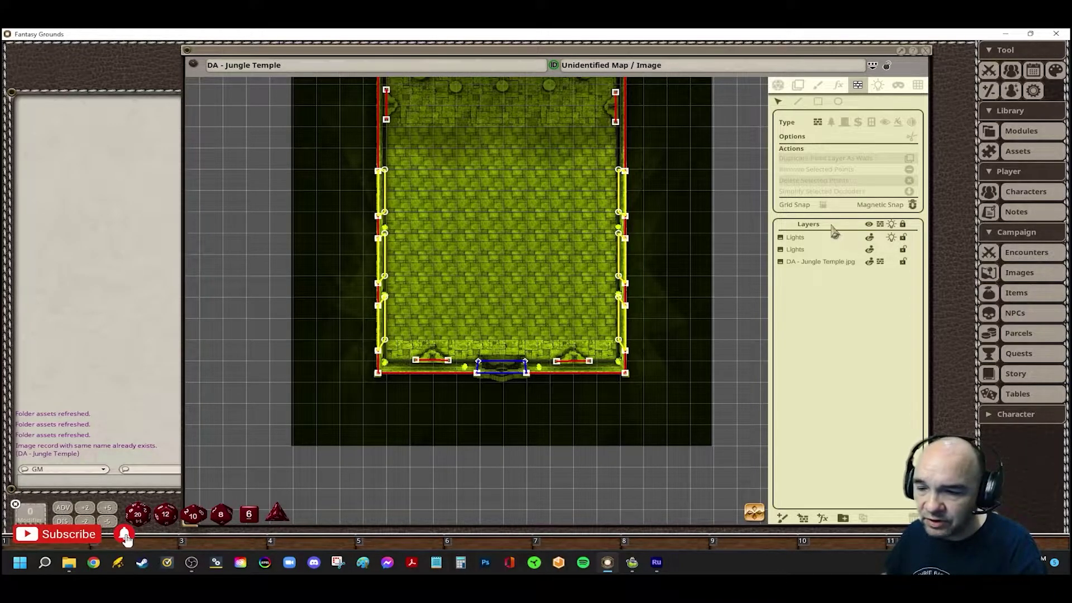
Step: Delete the blue door occluder at the bottom entrance and draw a wall around the step
scroll(529, 383, up, 5)
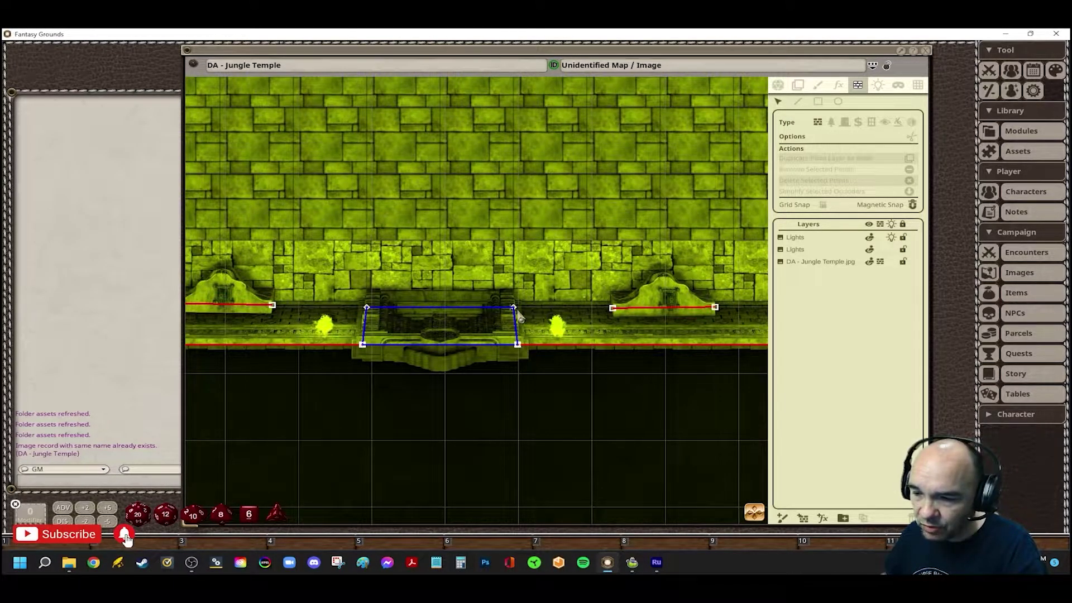
click(514, 309)
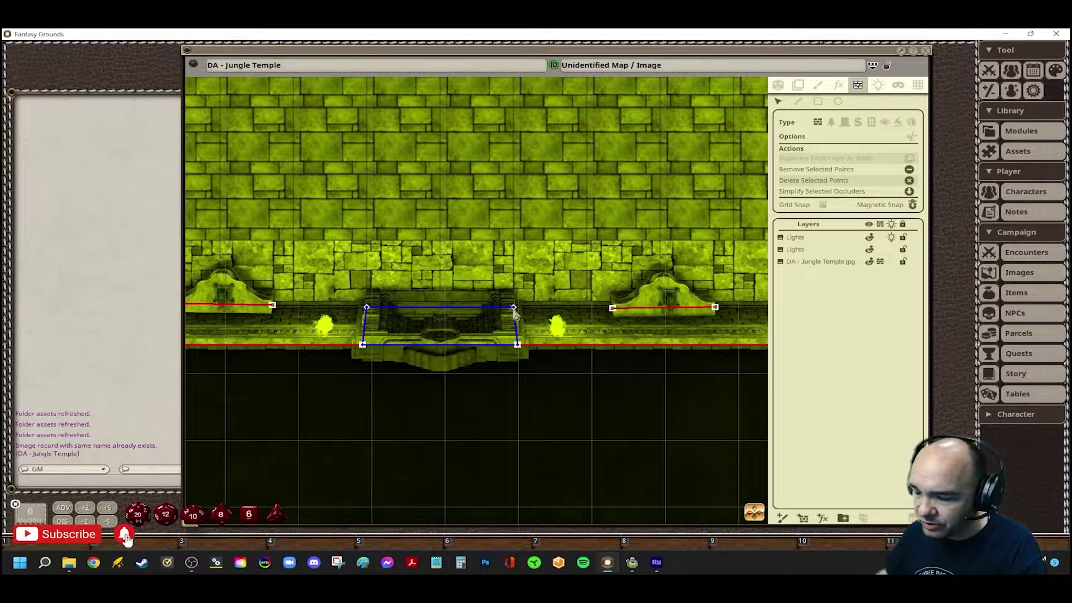
key(Delete)
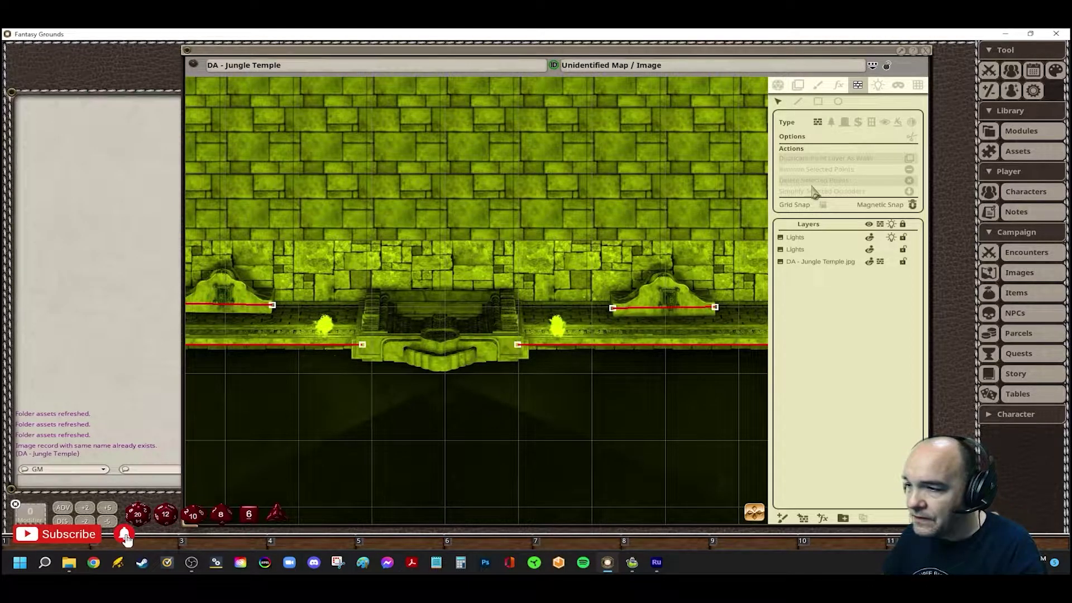
click(798, 101)
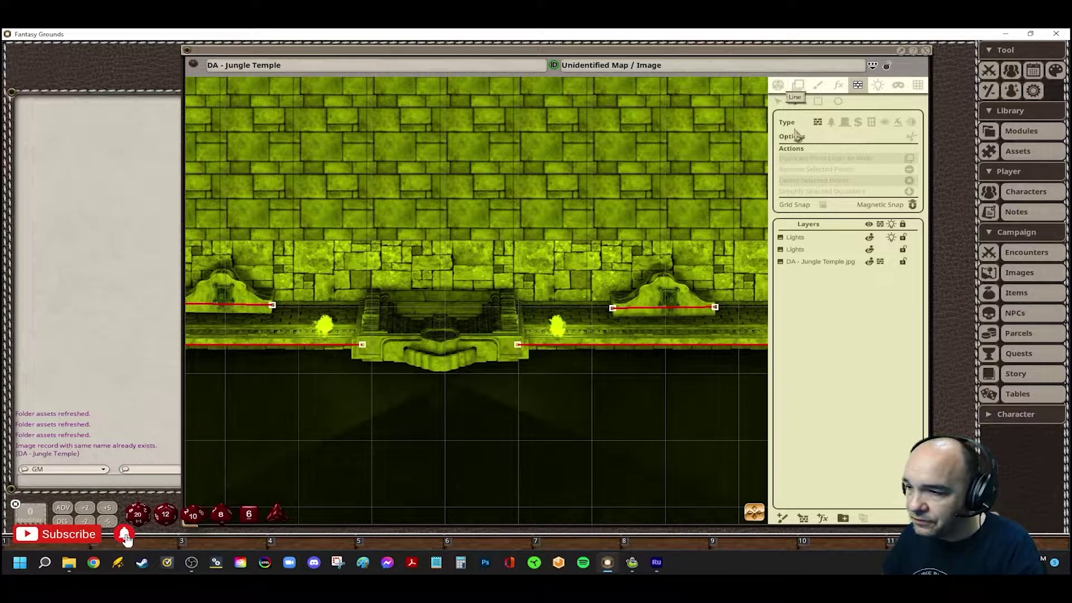
click(363, 345)
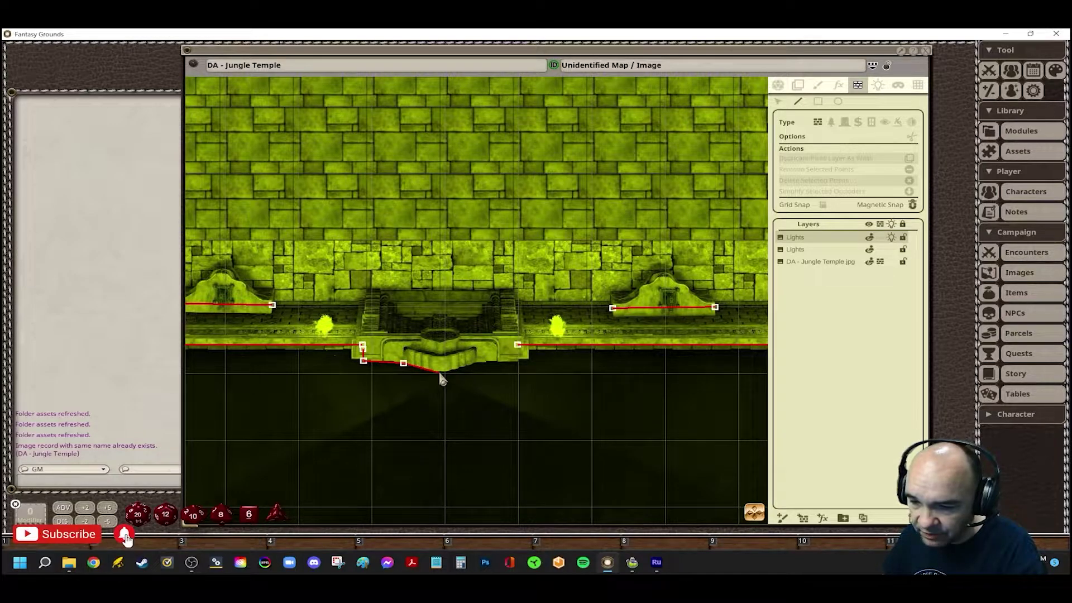
click(519, 355)
scroll(531, 360, up, 4)
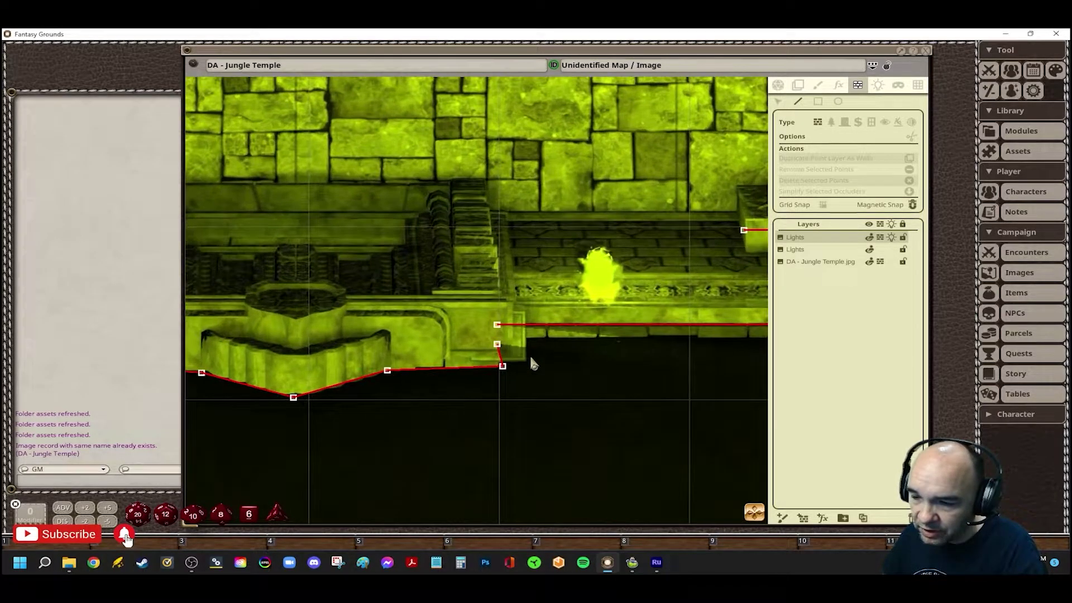
Step: Merge the new wall's stray vertices into the left and right corners
click(777, 101)
drag(497, 344, 497, 325)
drag(389, 428, 672, 437)
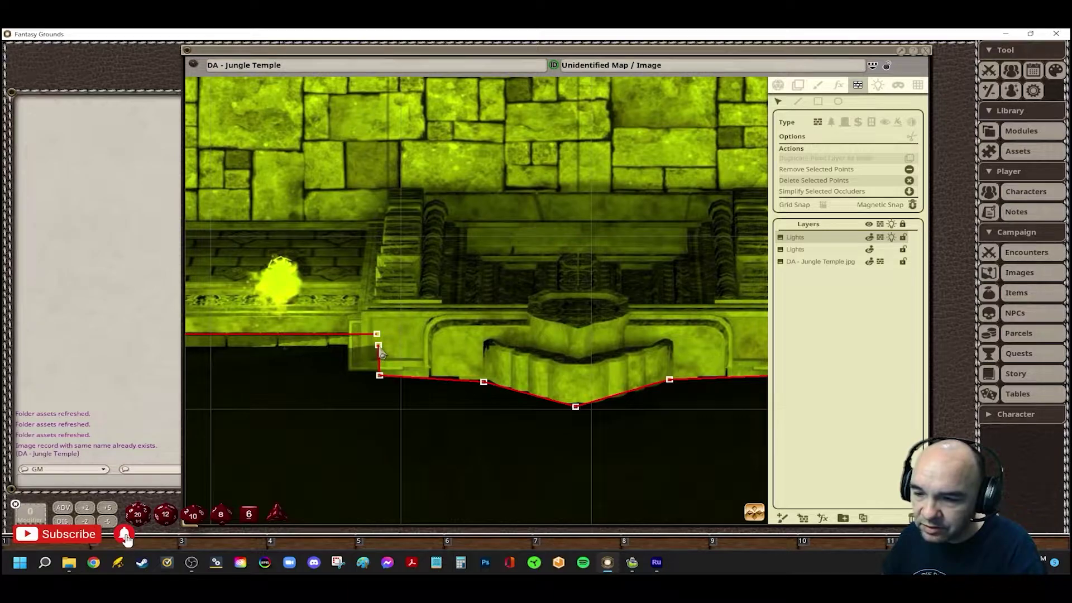
drag(378, 346, 377, 334)
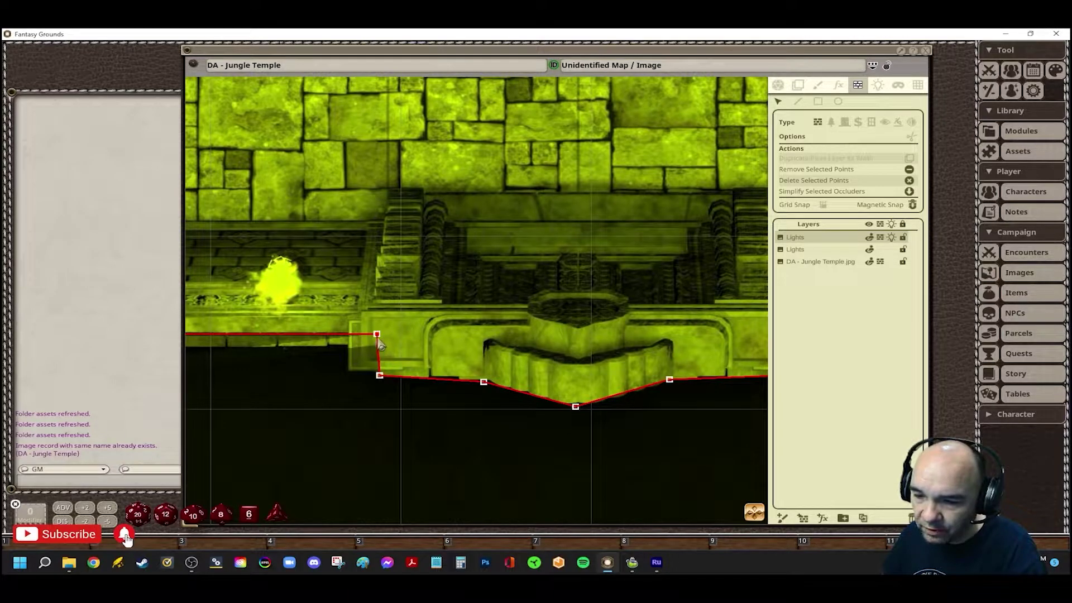
click(512, 451)
scroll(536, 448, down, 5)
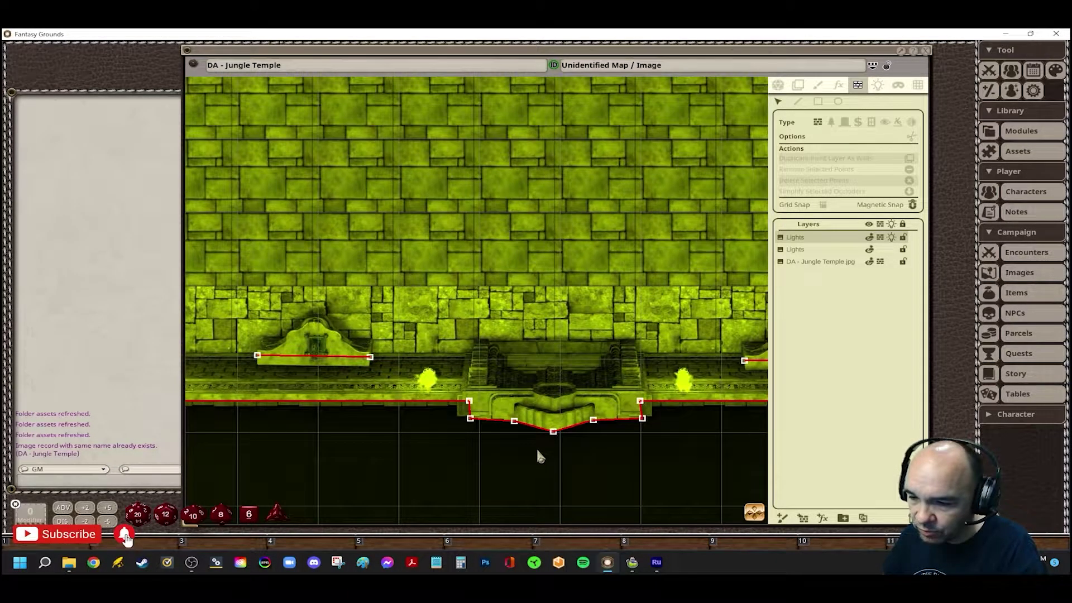
scroll(553, 348, down, 3)
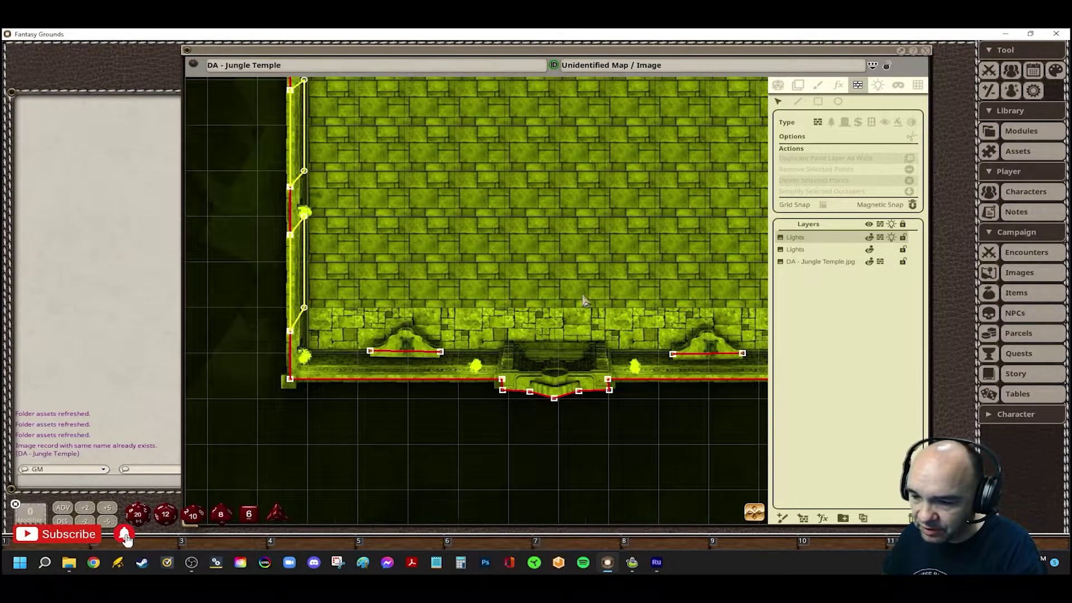
scroll(503, 377, up, 1)
scroll(488, 349, down, 1)
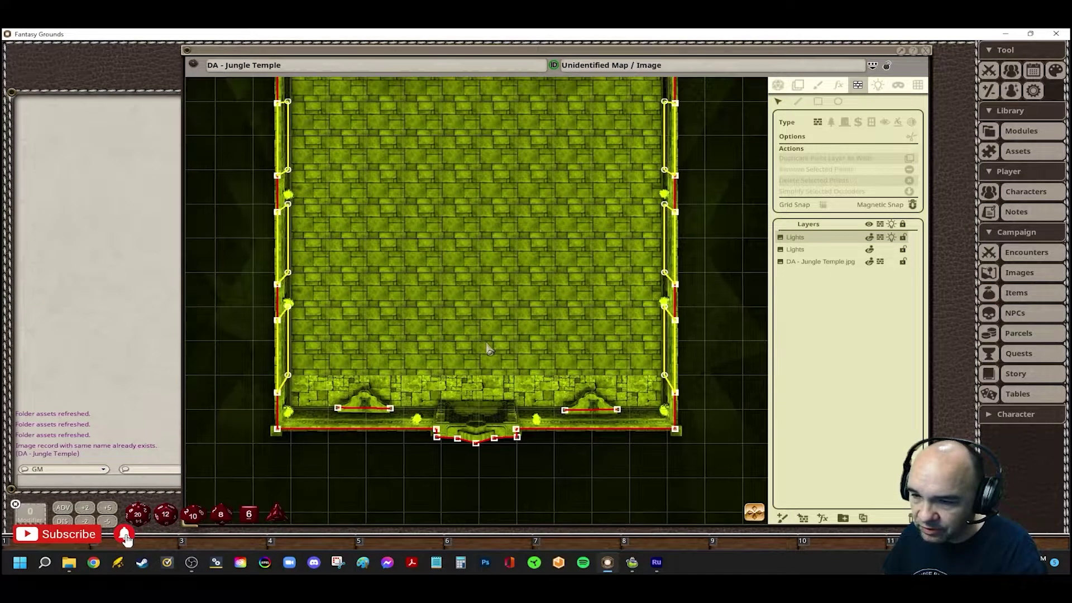